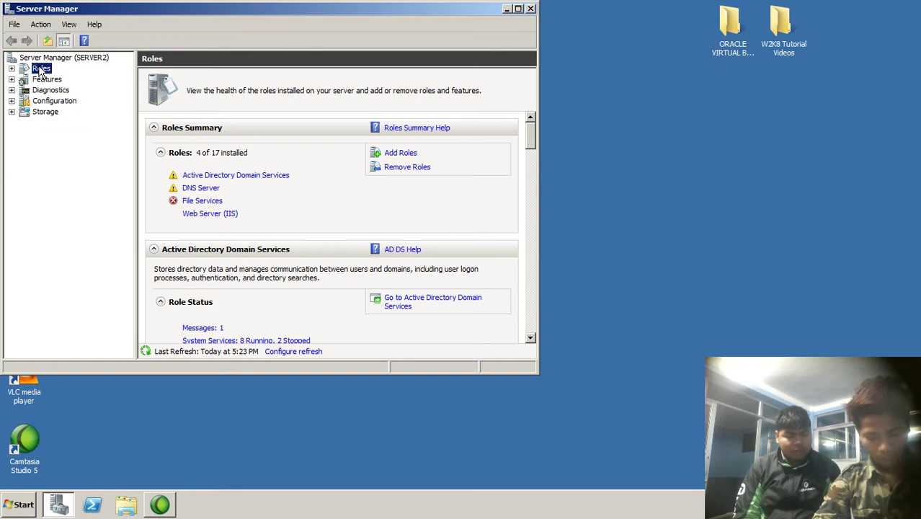
Step: Start adding the DHCP Server role and keep the 192.168.0.22 network connection binding, proceeding to the IPv4 DNS settings
right_click(41, 69)
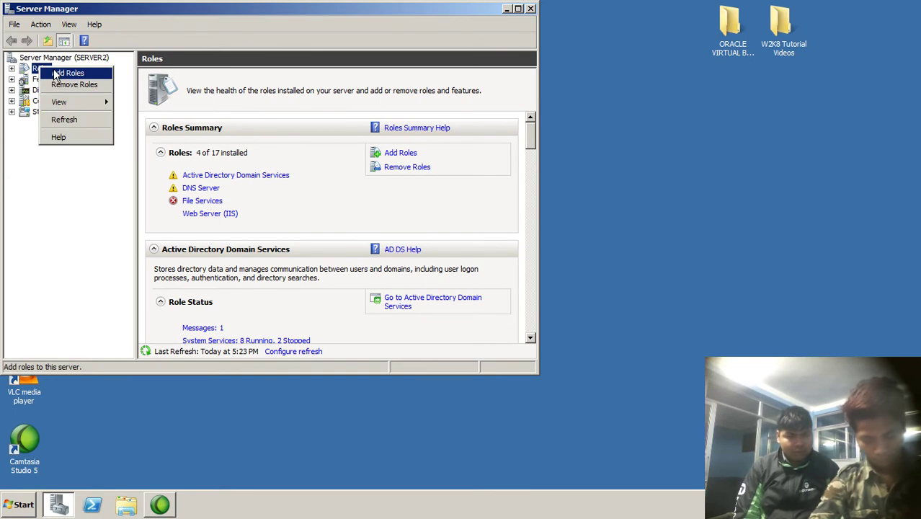
click(69, 72)
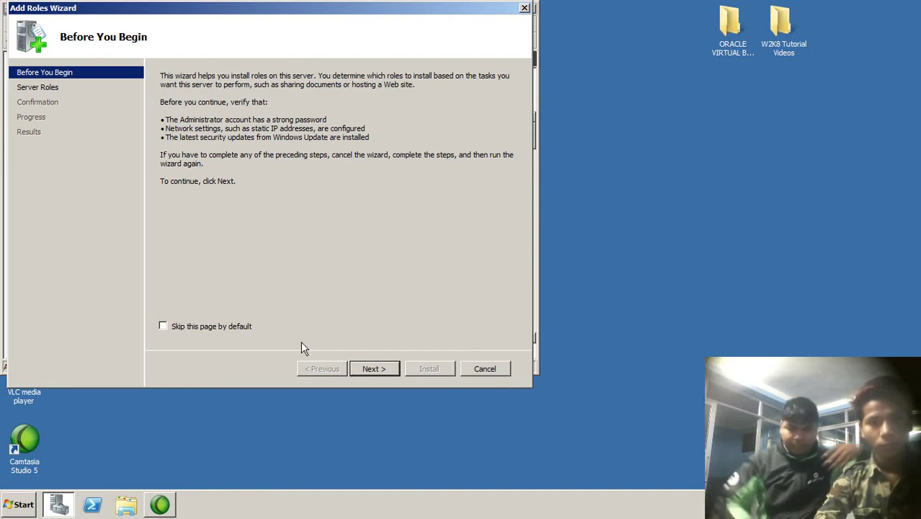
click(374, 369)
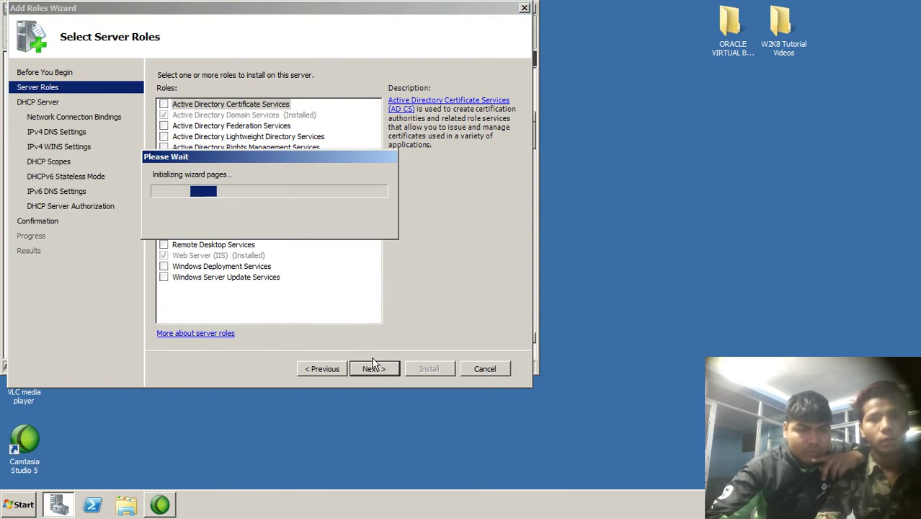
click(375, 369)
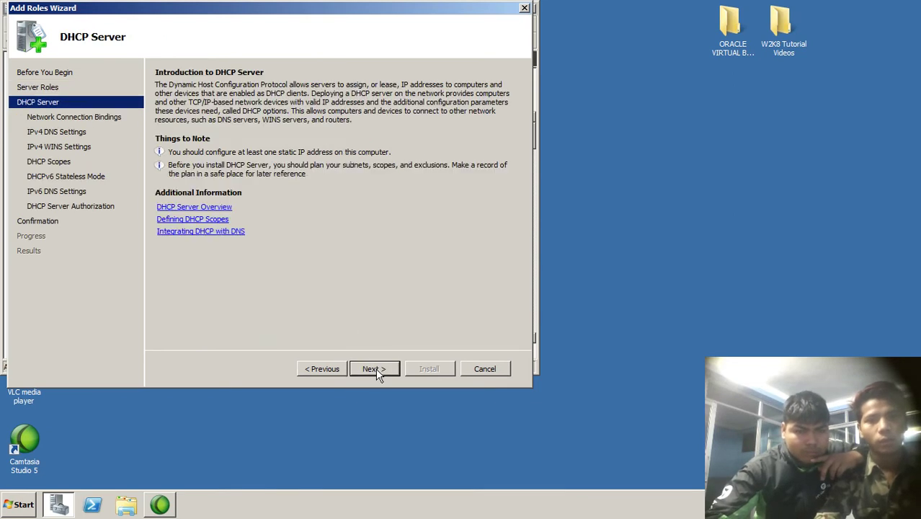
click(376, 370)
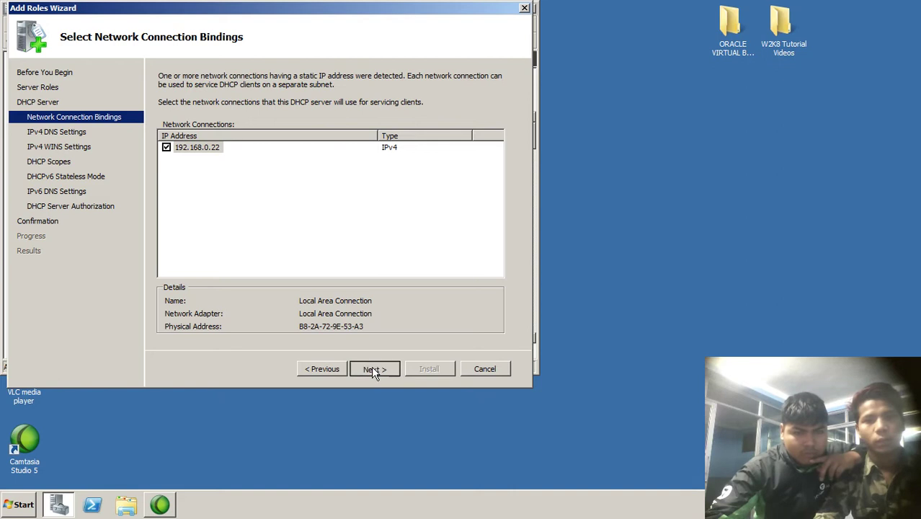
click(375, 371)
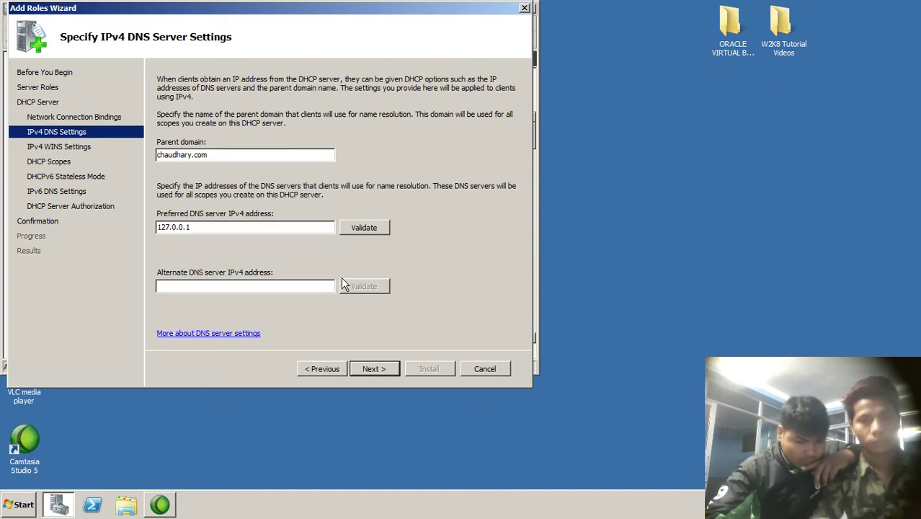
click(324, 369)
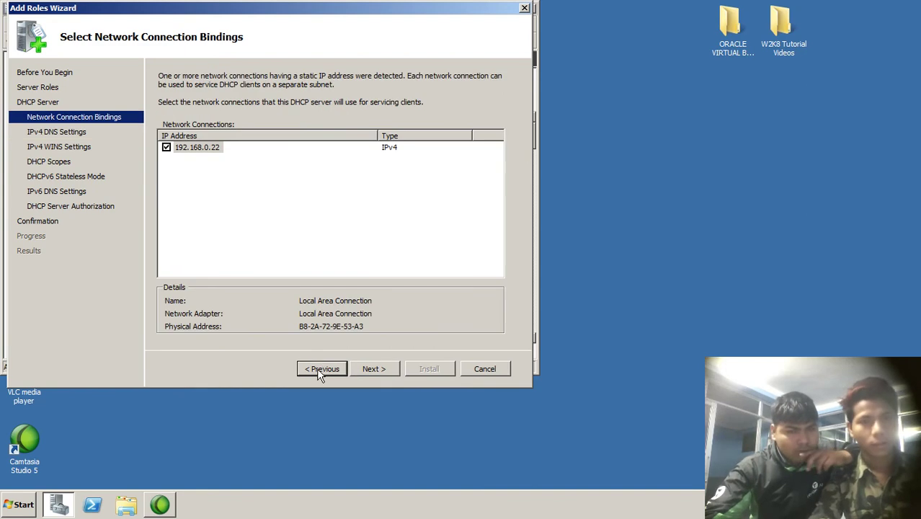
click(323, 370)
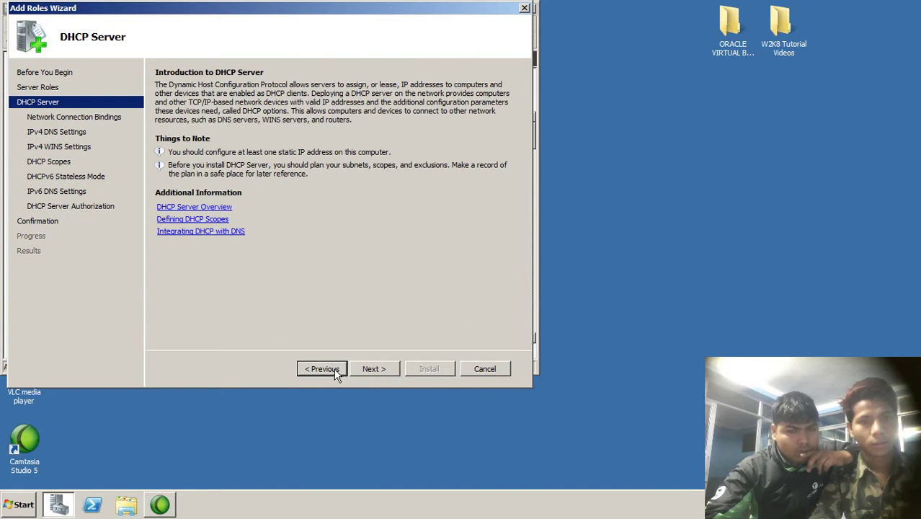
click(372, 365)
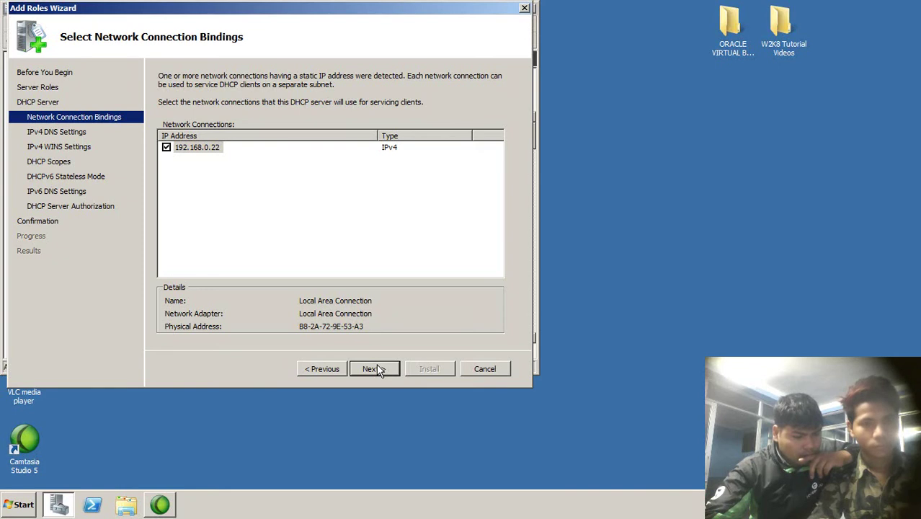
click(378, 368)
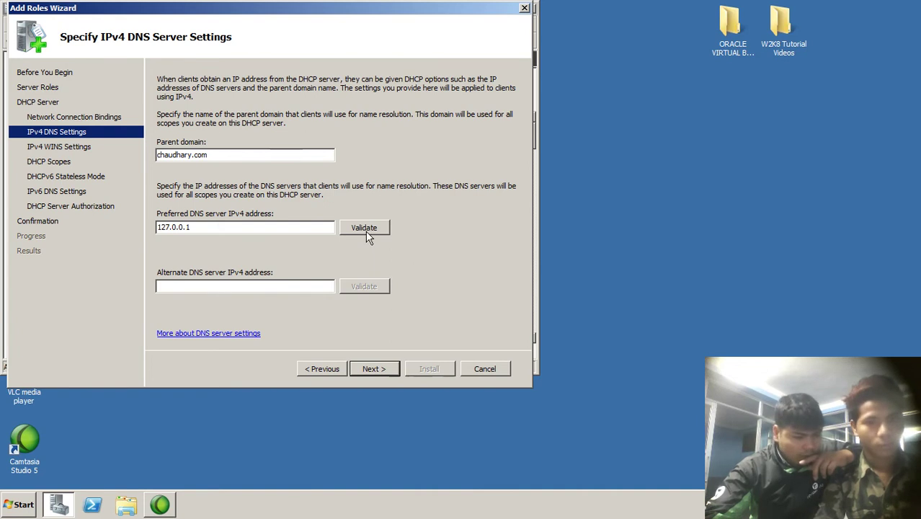
Step: Set the preferred DNS server IPv4 address to 192.168.0.22, validate it, and continue to the WINS settings
click(291, 227)
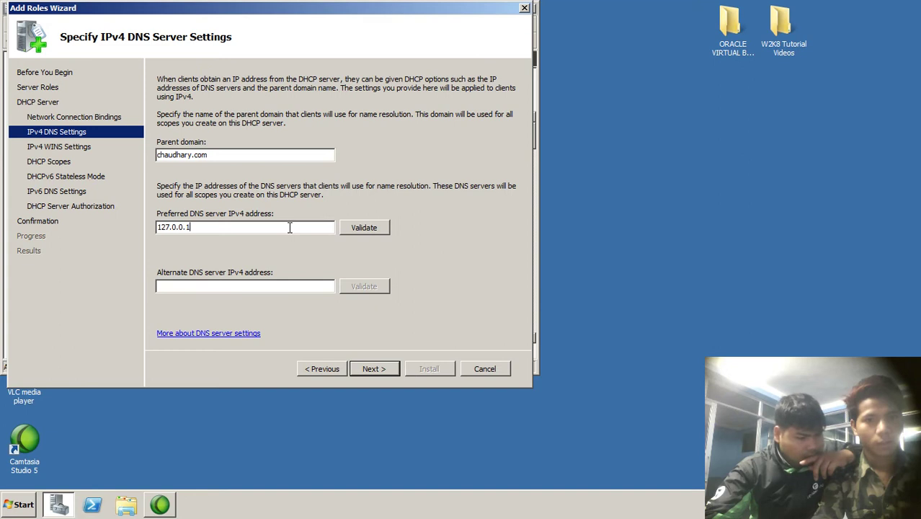
key(BackSpace)
key(BackSpace)
key(BackSpace)
key(BackSpace)
key(BackSpace)
key(BackSpace)
key(BackSpace)
key(BackSpace)
key(BackSpace)
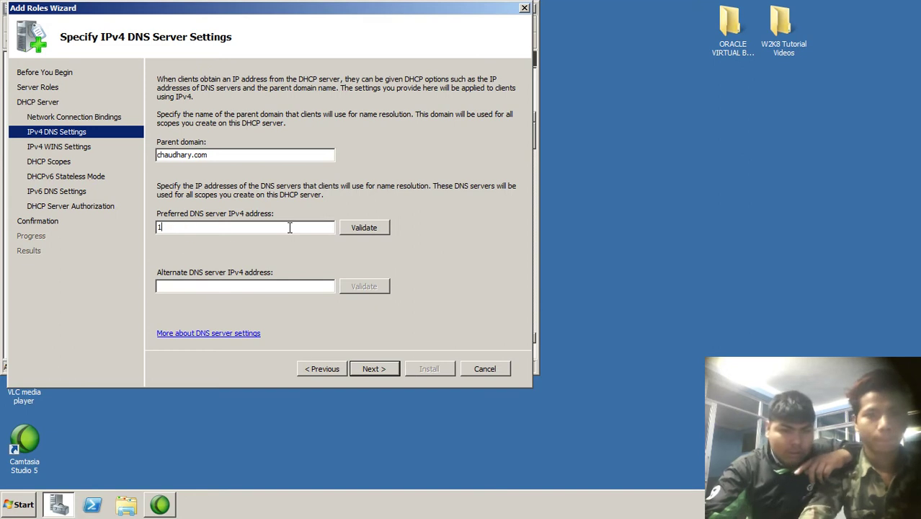
text(19)
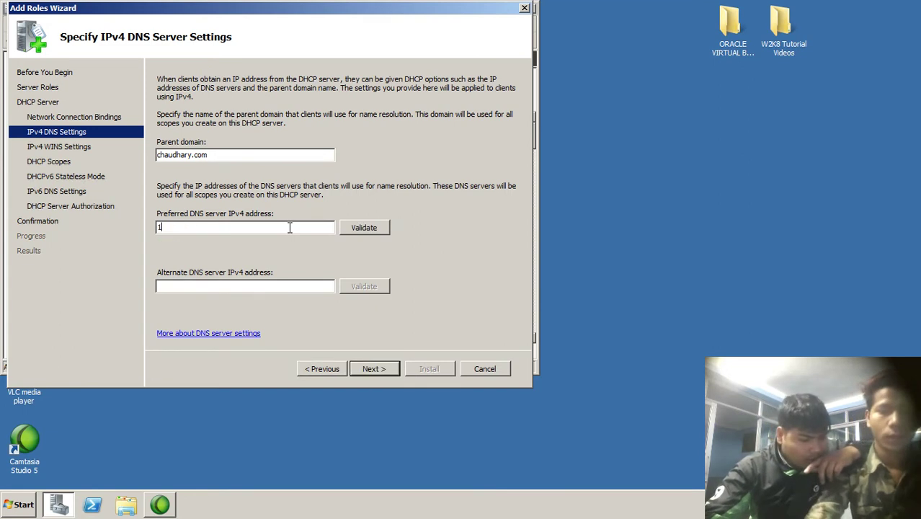
text(2)
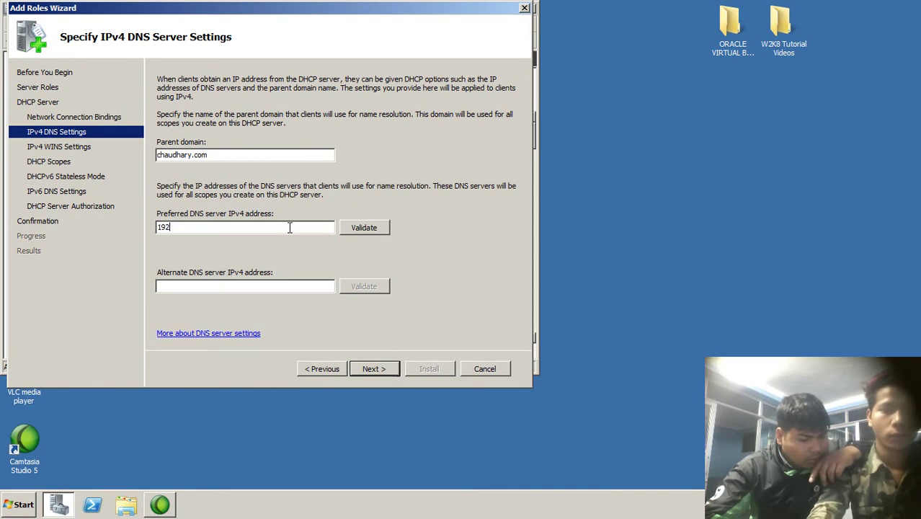
text(168)
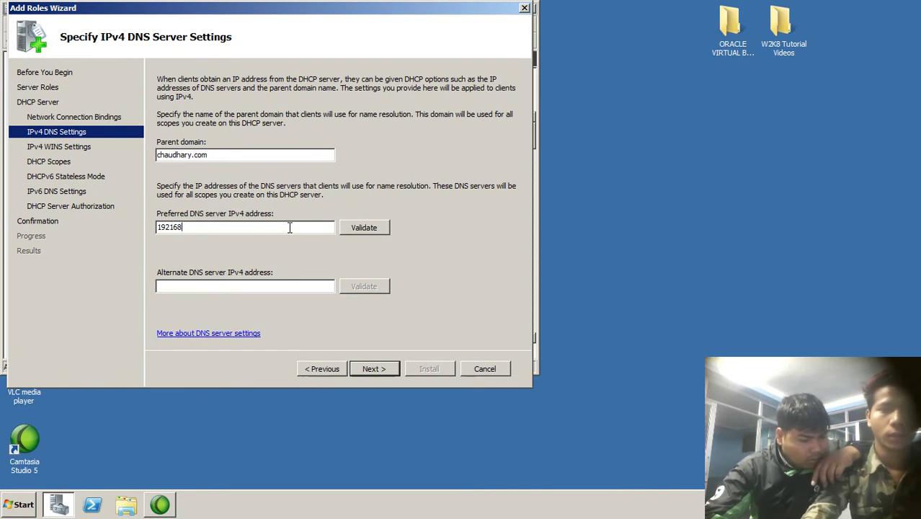
key(BackSpace)
key(BackSpace)
key(BackSpace)
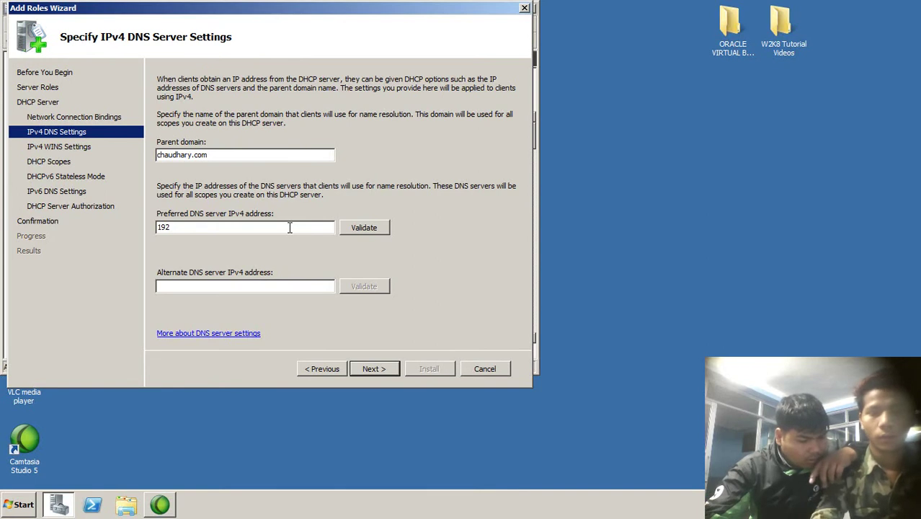
text(.)
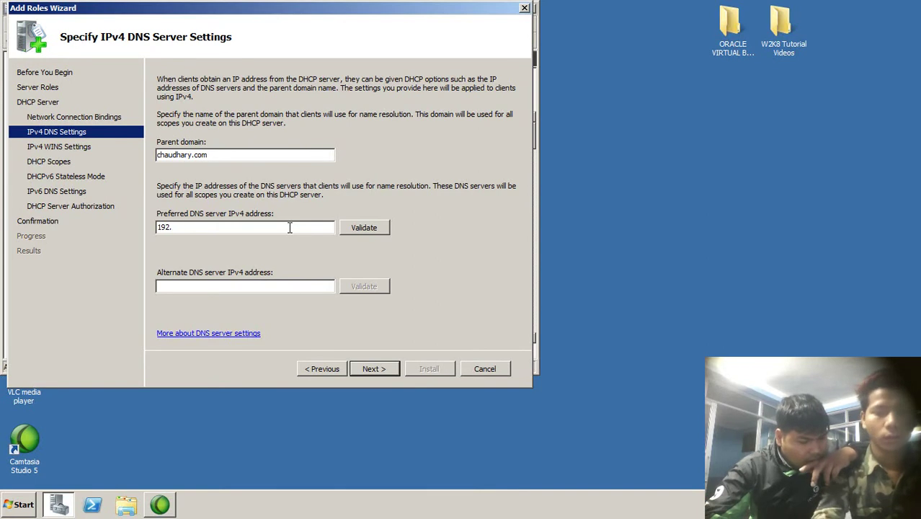
text(168)
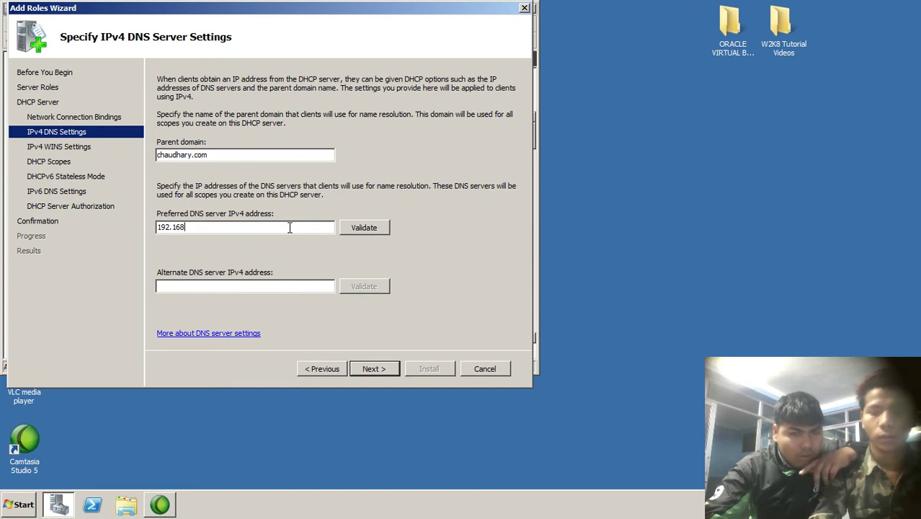
text(.0.)
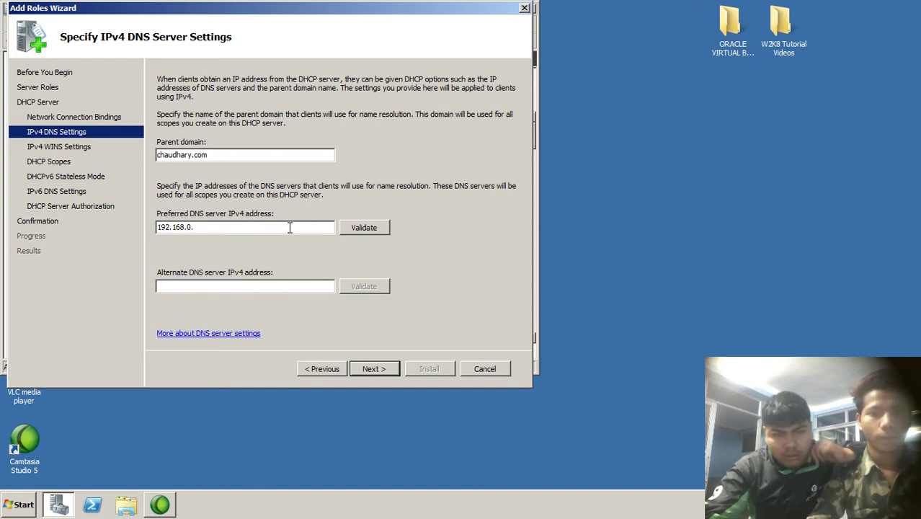
text(22)
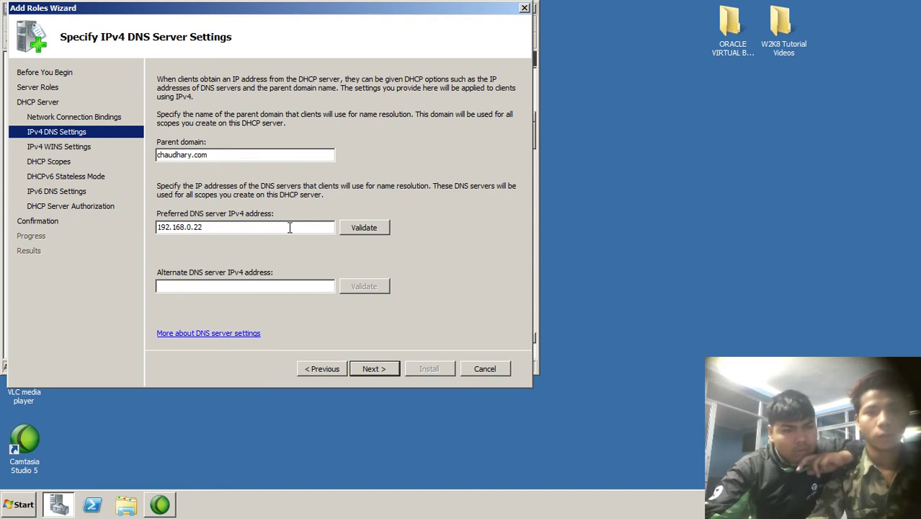
click(364, 227)
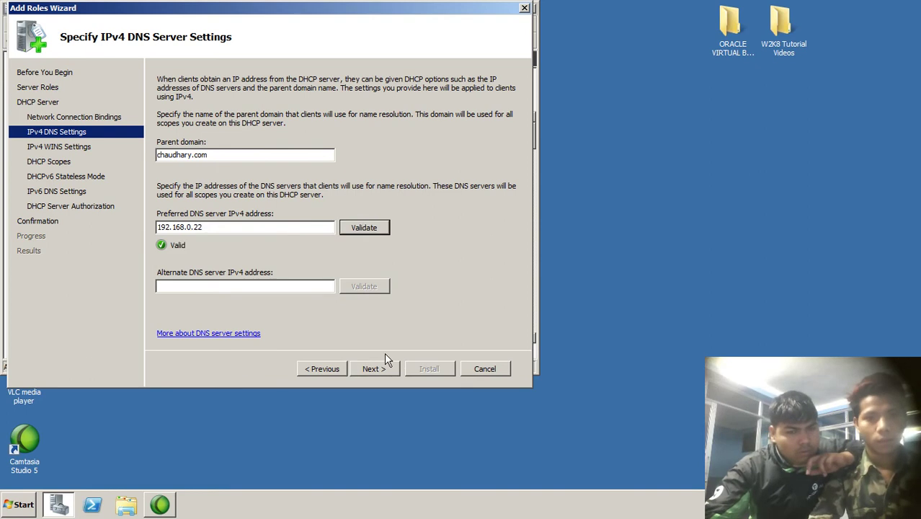
click(373, 368)
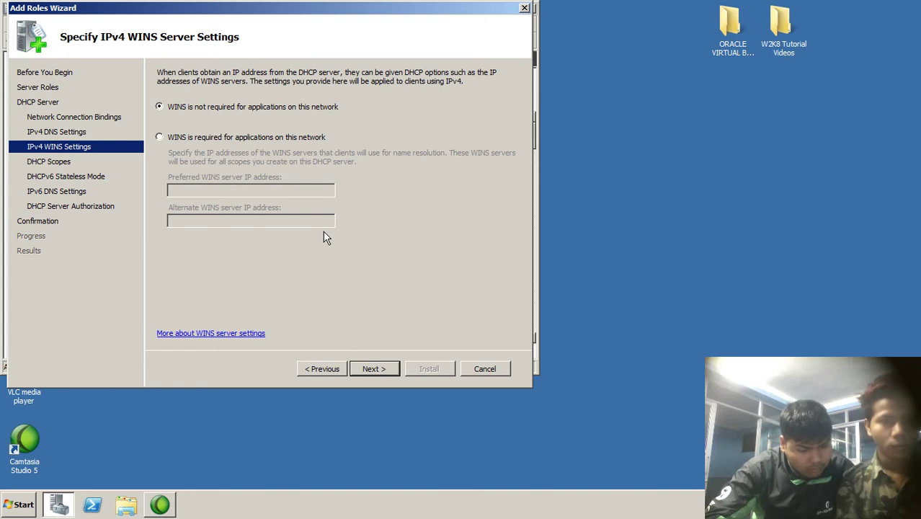
Step: Specify that WINS is not required for applications on this network and continue to the DHCP scopes
click(372, 374)
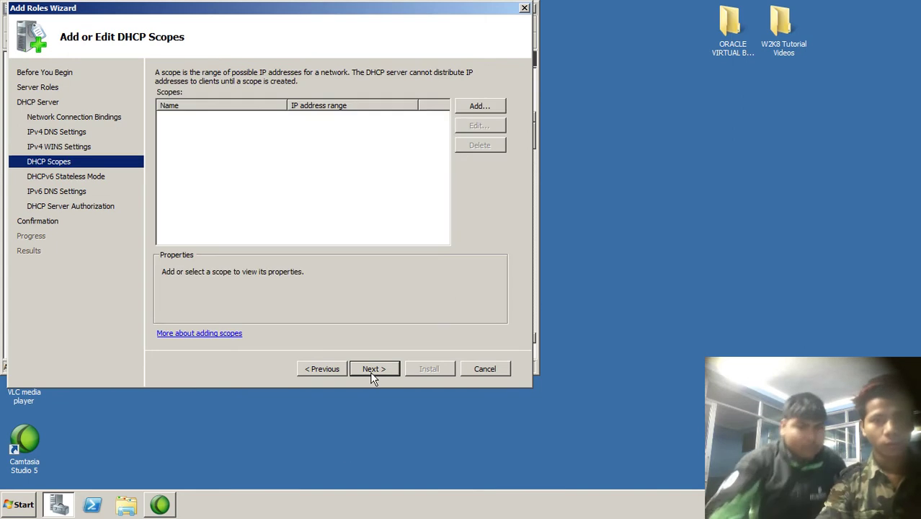
click(325, 369)
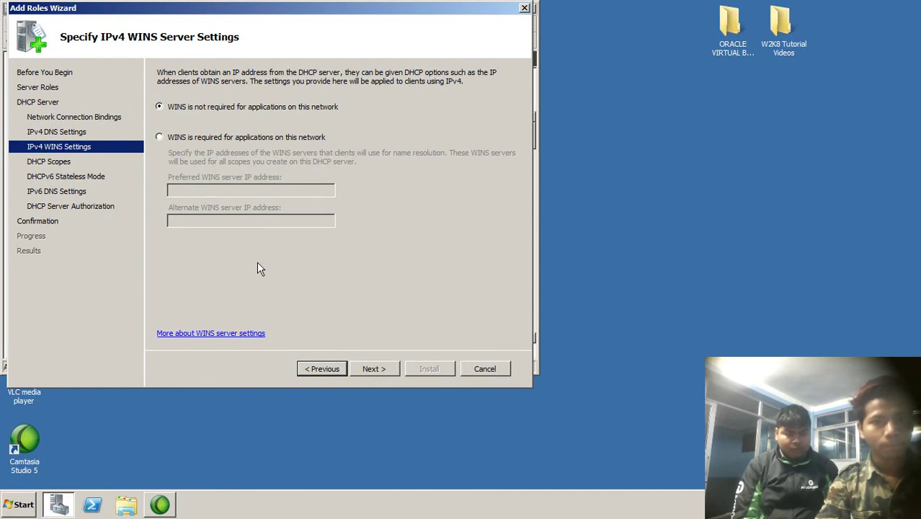
click(158, 137)
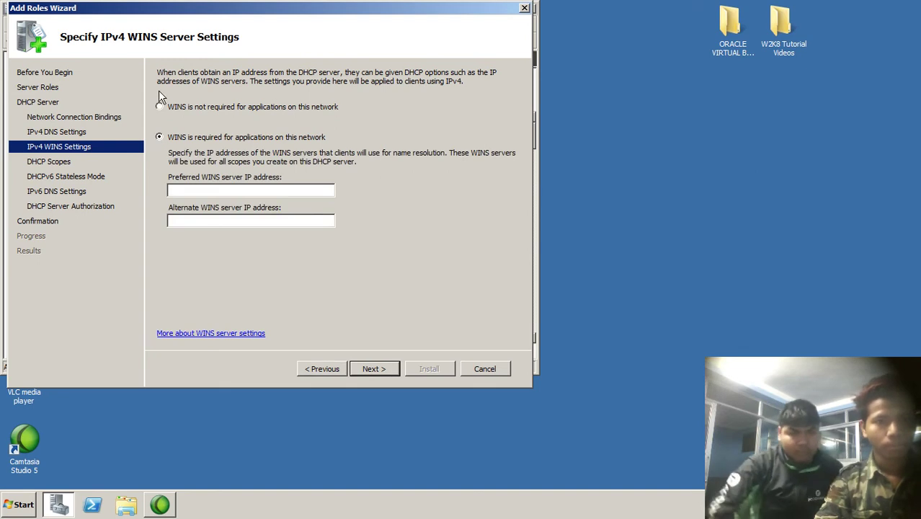
click(160, 110)
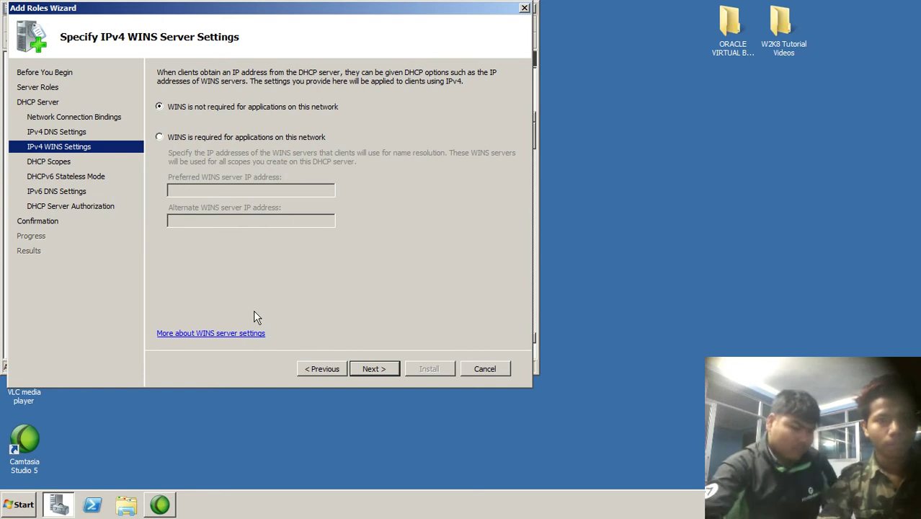
click(372, 370)
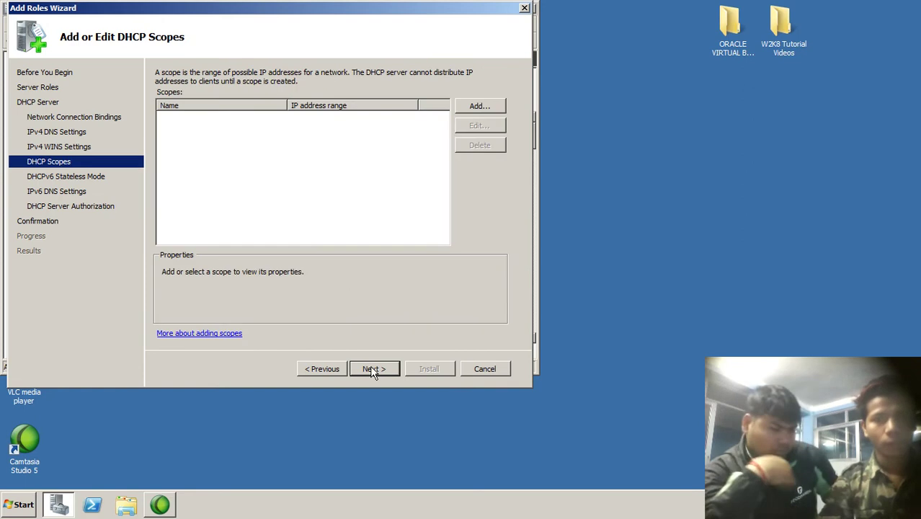
Step: Start a new DHCP scope and name it server2scope
click(484, 107)
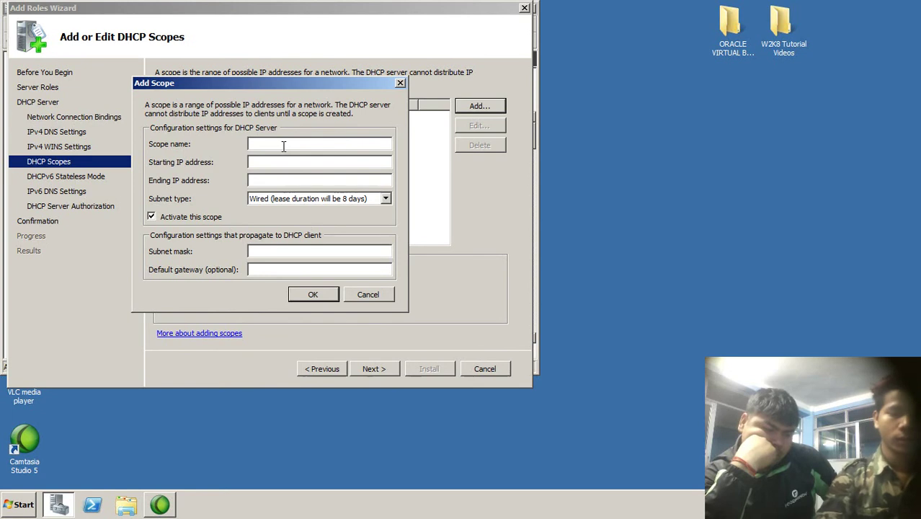
text(s)
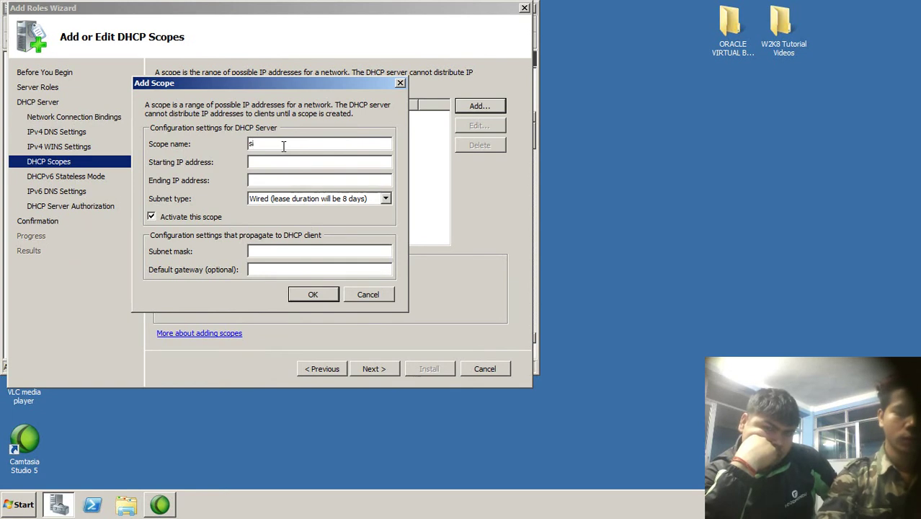
text(erver)
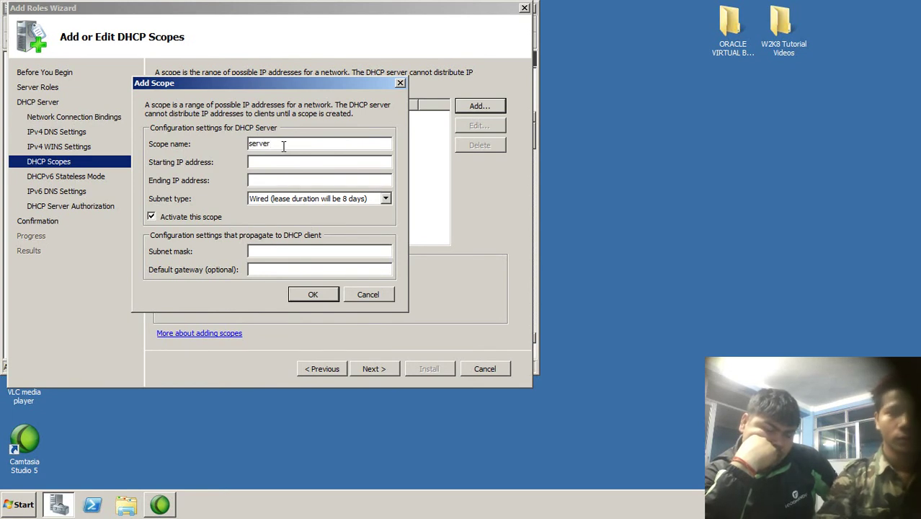
text(2)
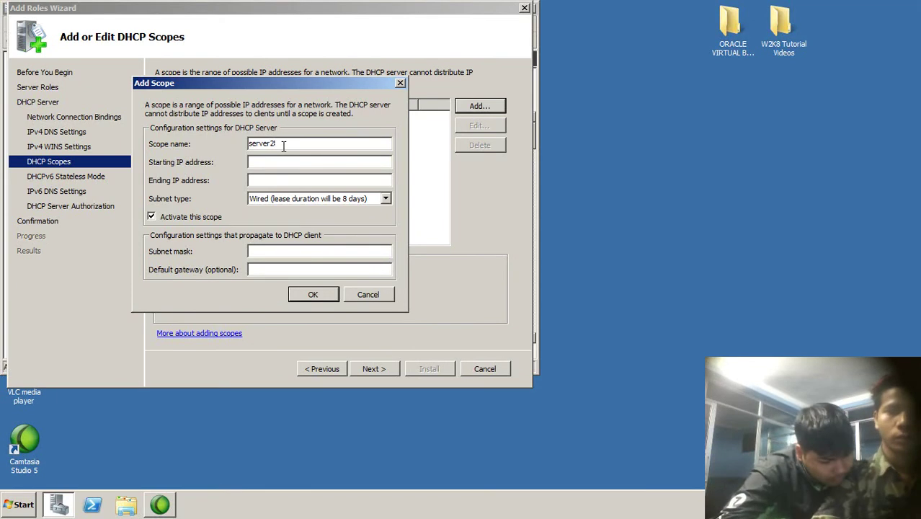
text(s)
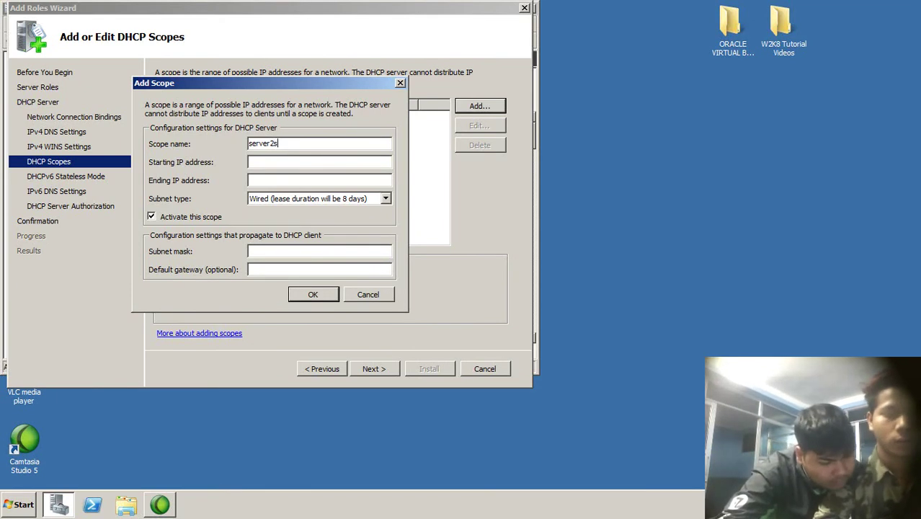
text(cope)
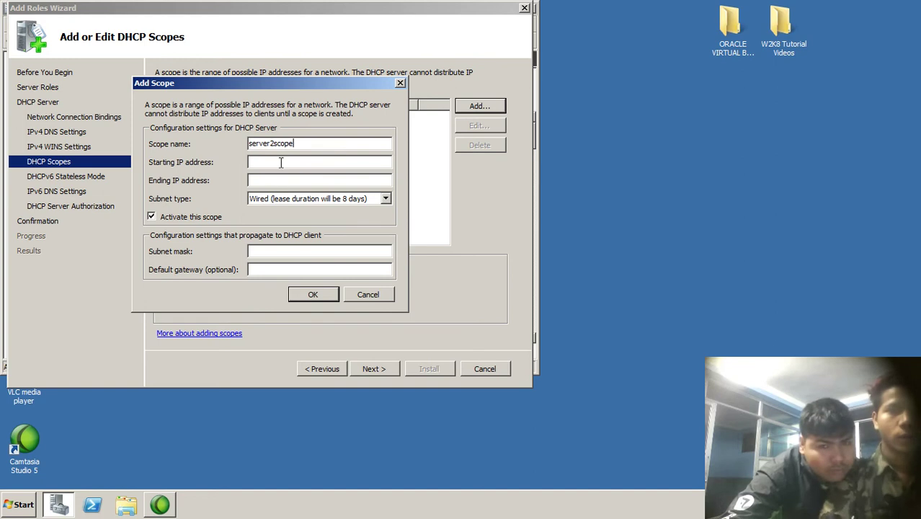
Step: Set the scope's starting IP address to 192.168.0.101
click(281, 162)
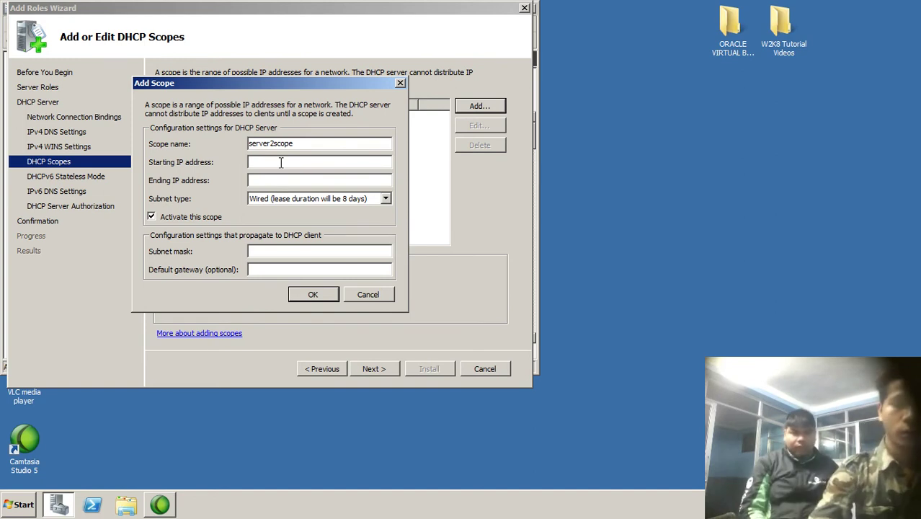
text(192)
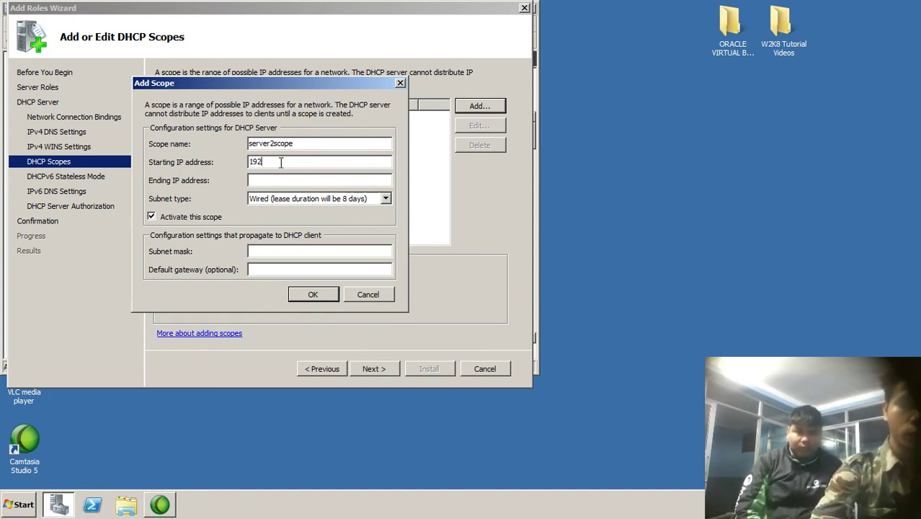
text(.16)
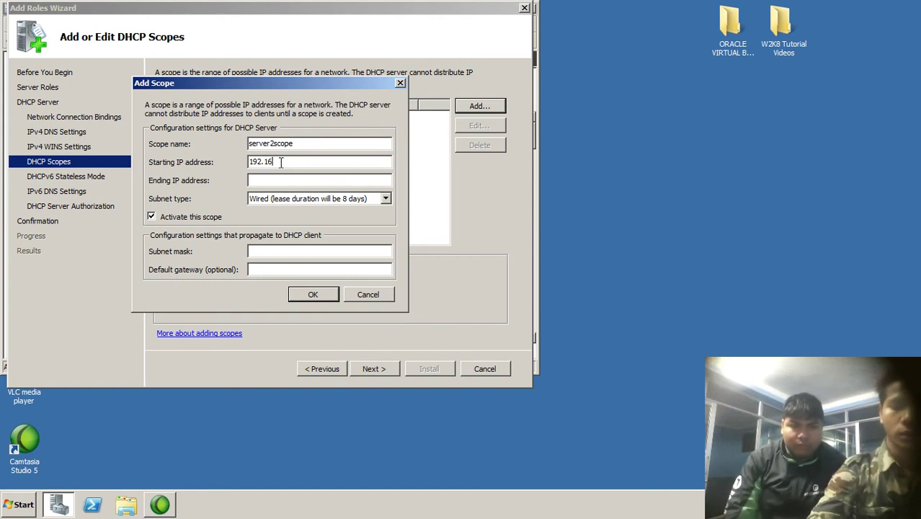
text(8.)
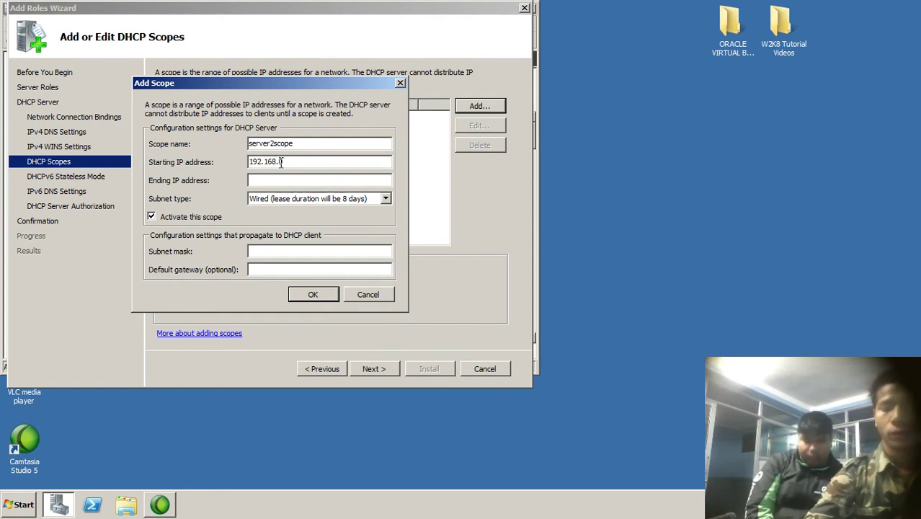
text(0.1)
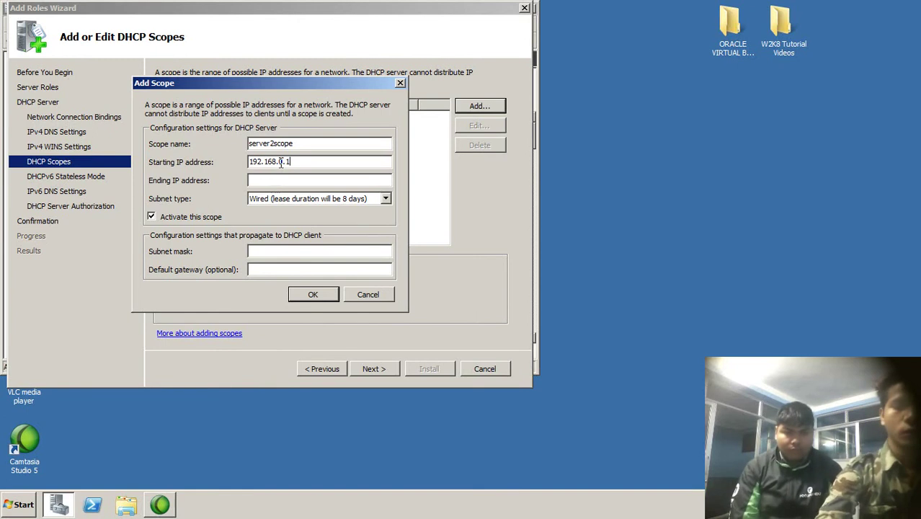
text(01)
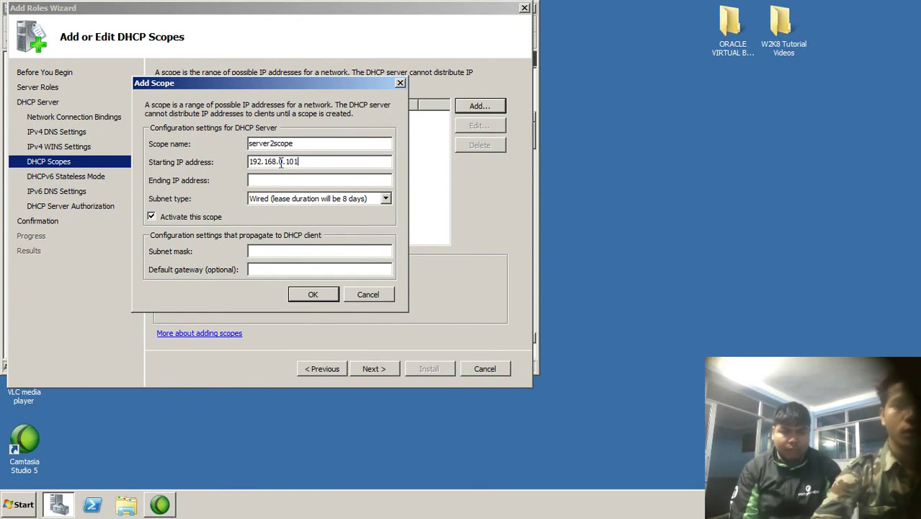
Step: Set the scope's ending IP address to 192.168.0.201
click(278, 179)
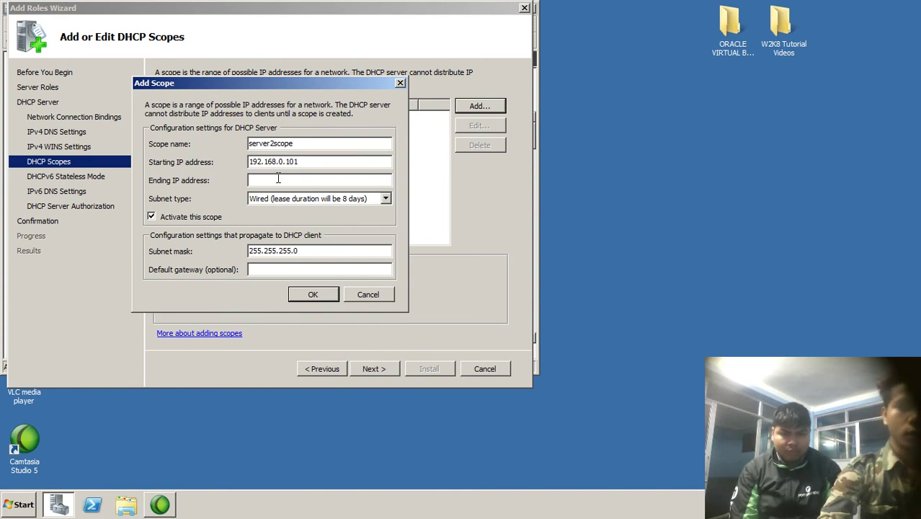
text(1)
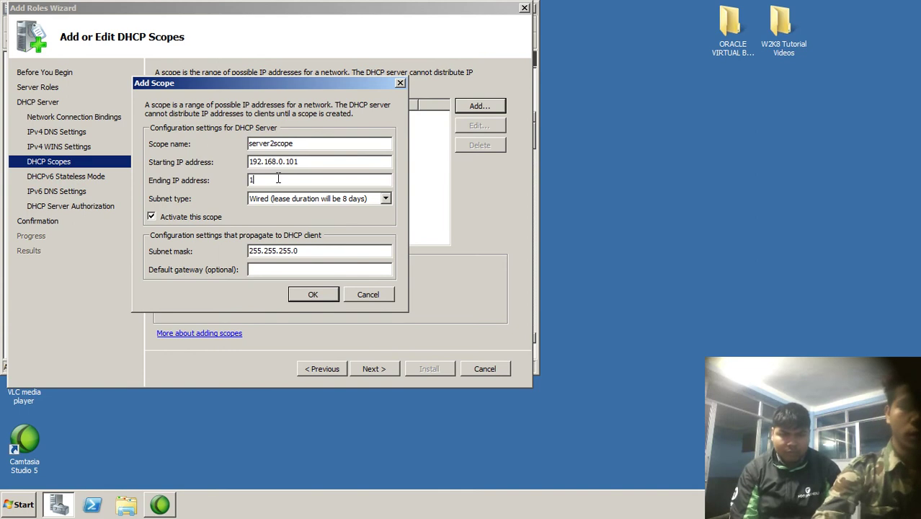
text(92.1)
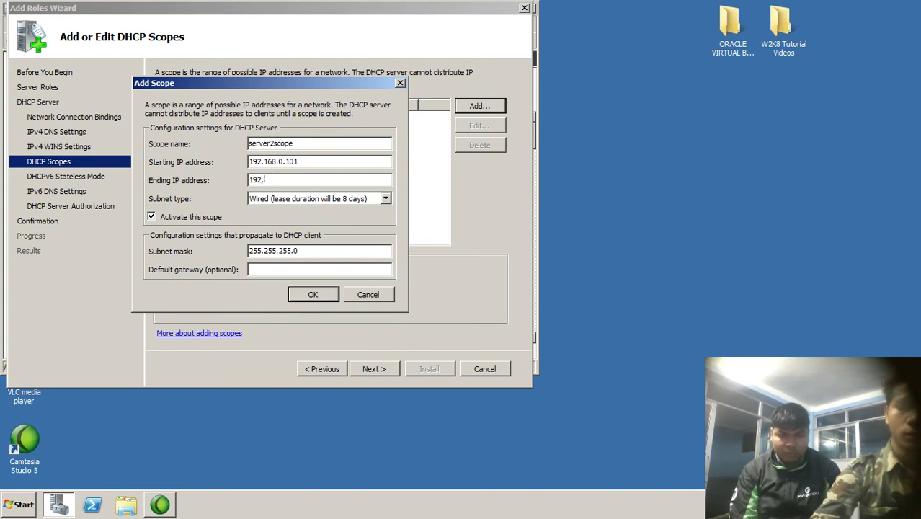
key(BackSpace)
text(.)
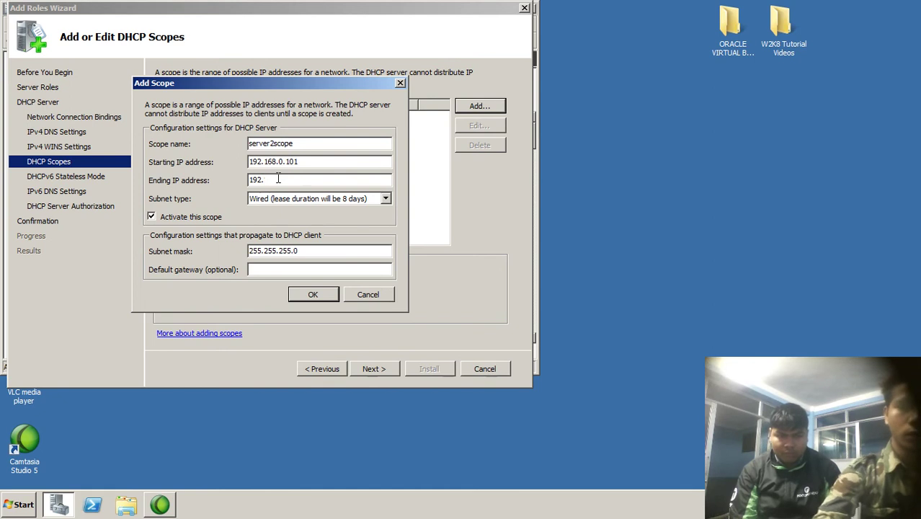
text(16)
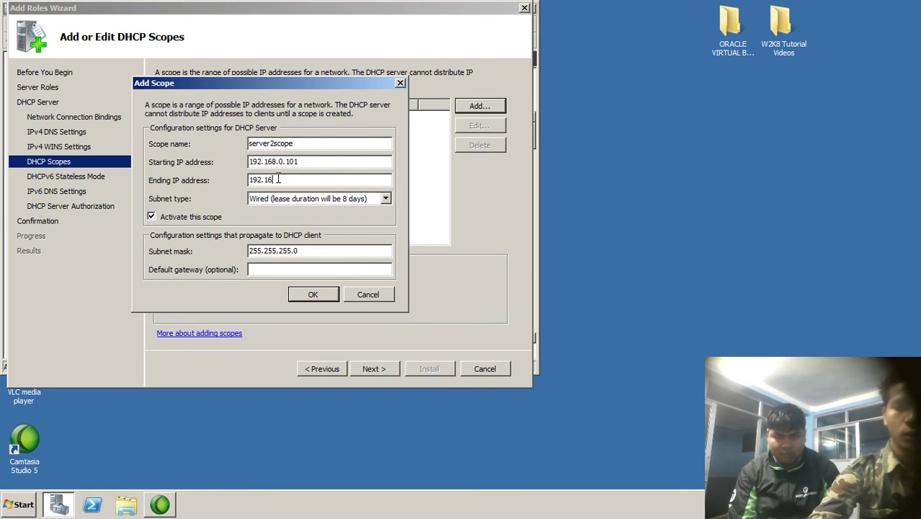
text(8.0.)
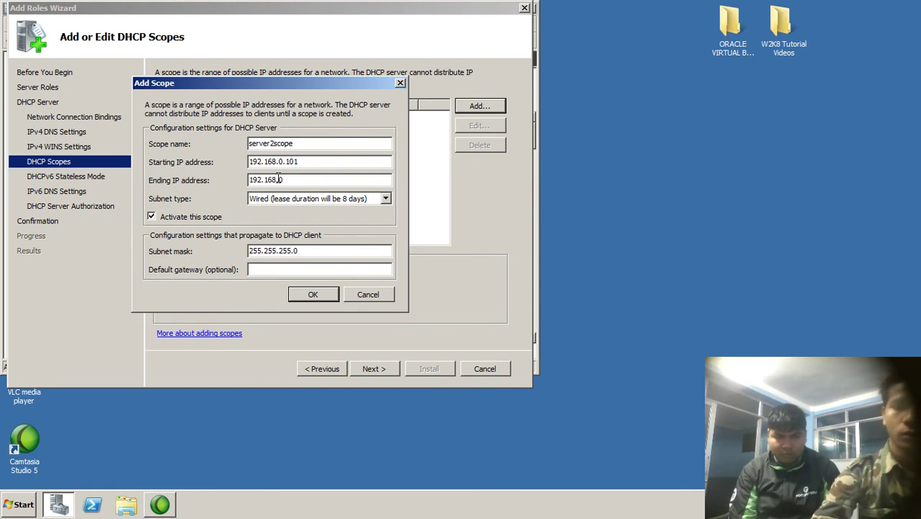
text(2)
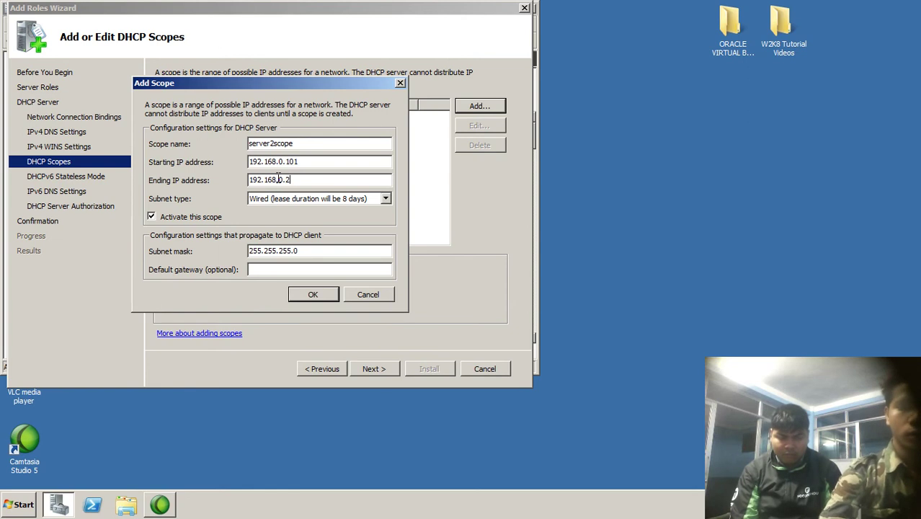
text(01)
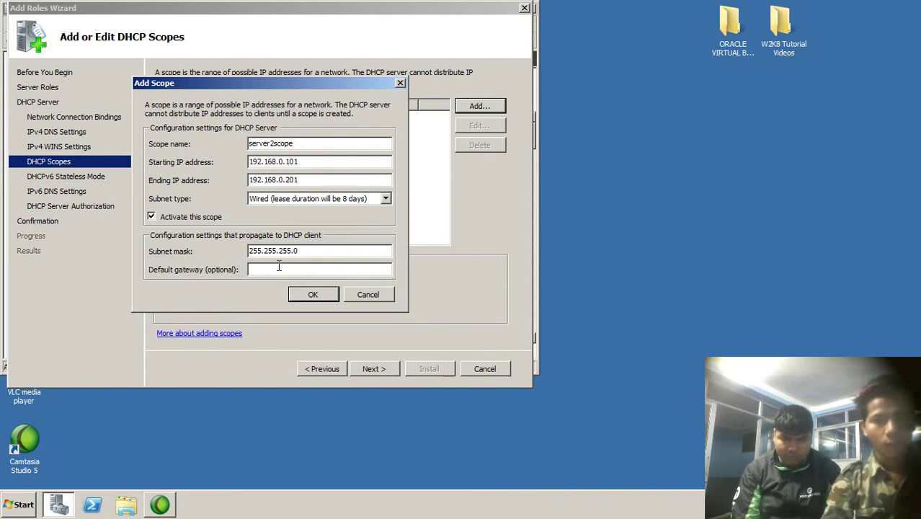
Step: Set the scope's default gateway to 192.168.0.1 and add the scope to the list
text(19)
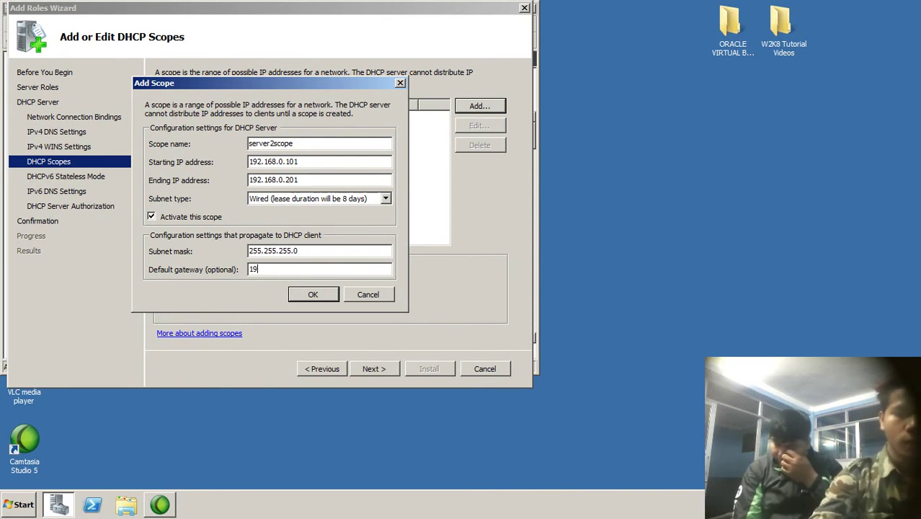
text(2.)
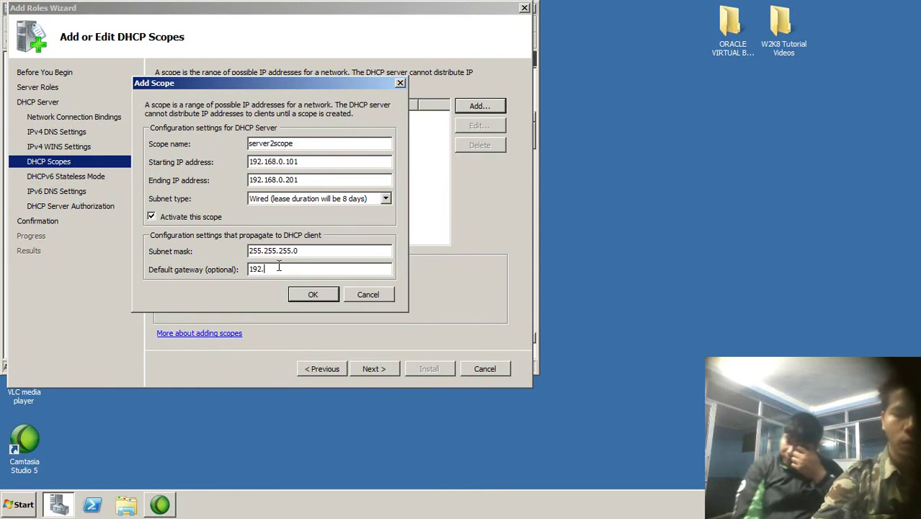
text(16)
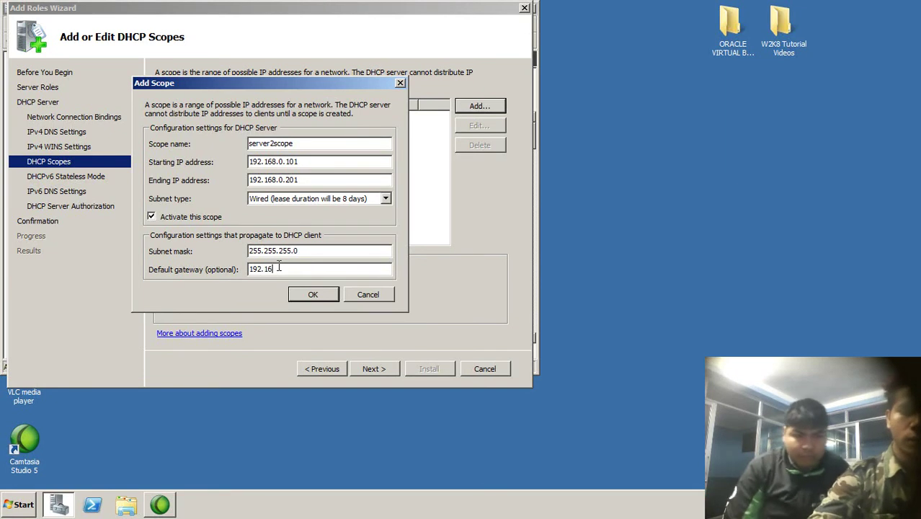
text(8.0.1)
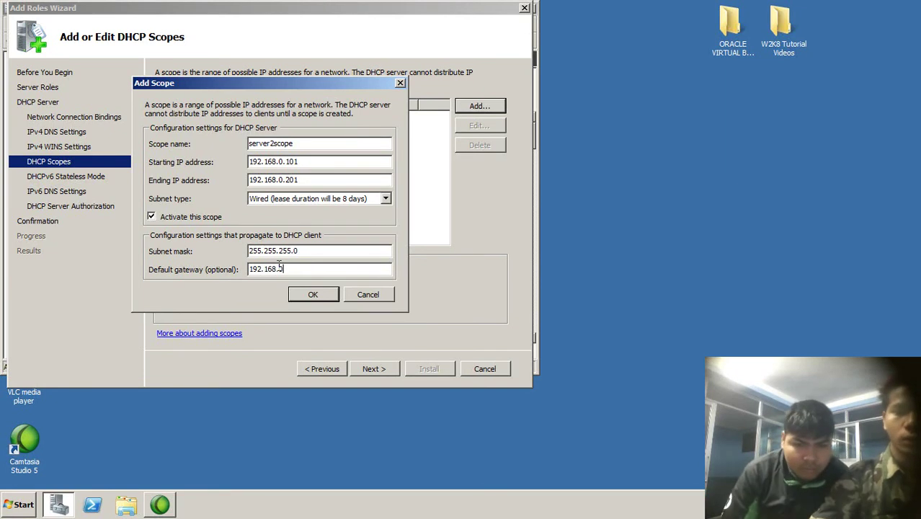
click(318, 297)
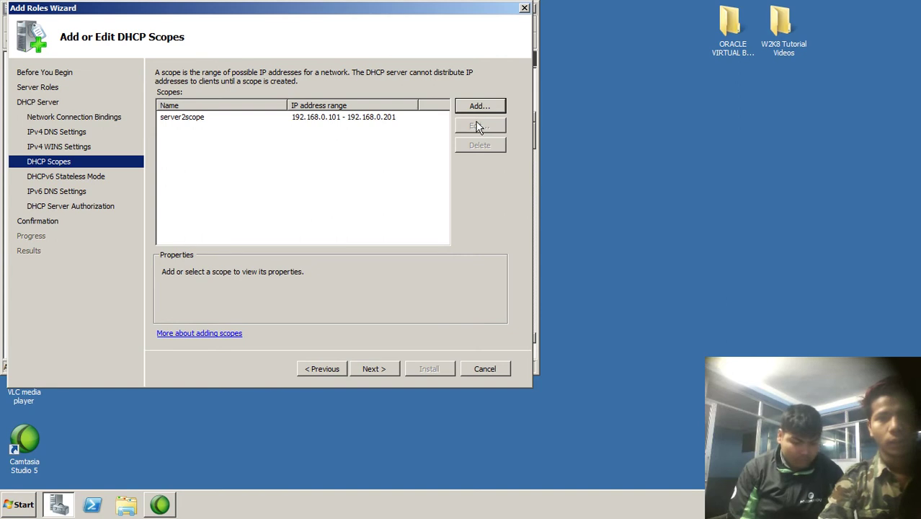
Step: Continue to the DHCPv6 settings, disable DHCPv6 stateless mode for this server, and proceed to the server authorization
click(386, 369)
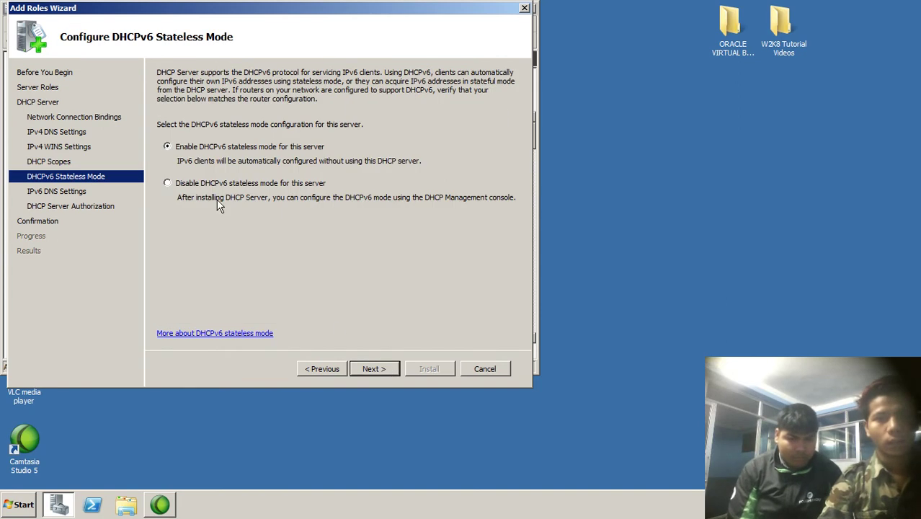
click(170, 184)
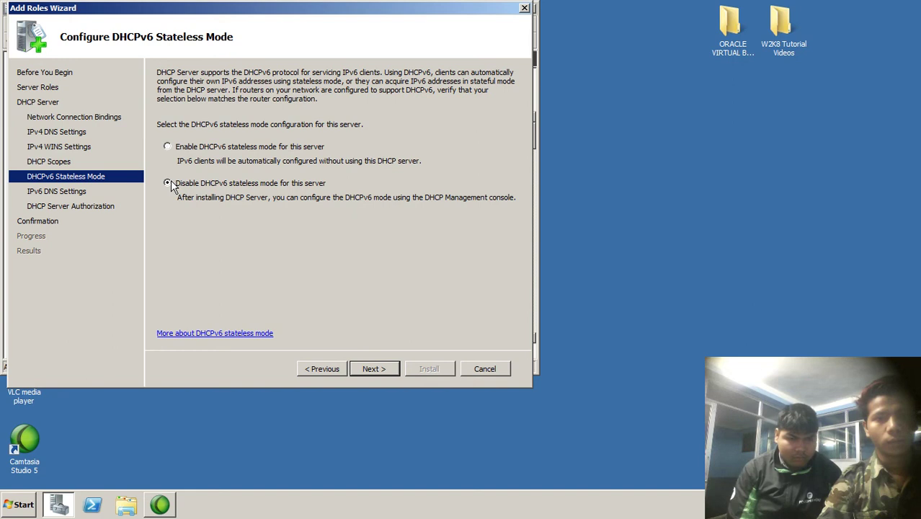
click(373, 369)
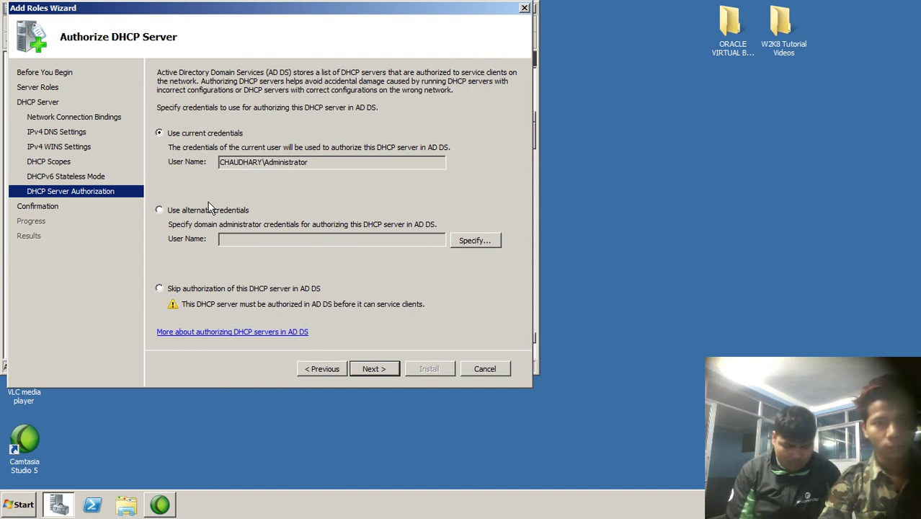
Step: Keep the current credentials for AD DS authorization and install the DHCP Server role, closing the wizard and Server Manager once installation finishes
click(379, 369)
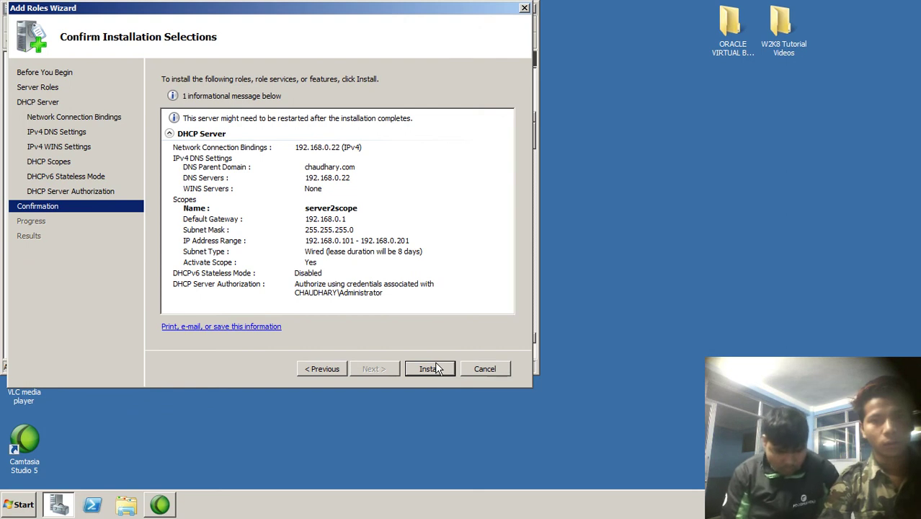
click(321, 370)
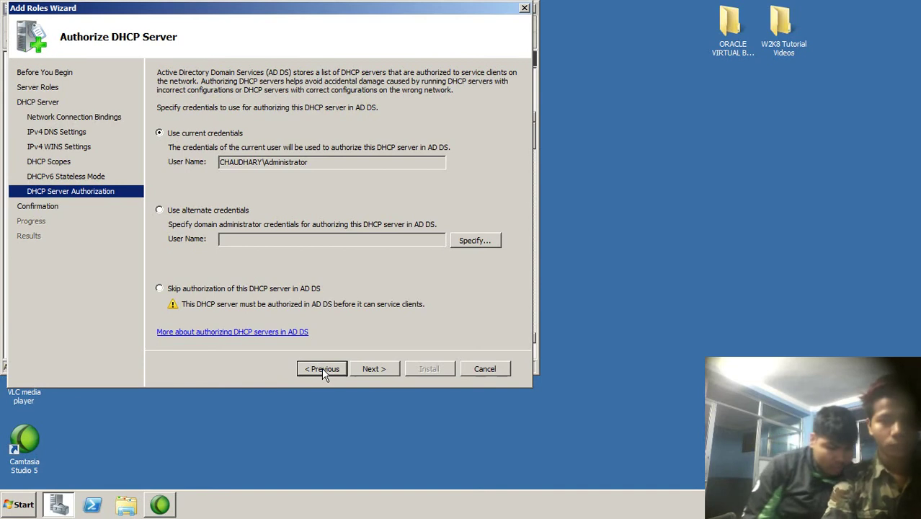
click(375, 370)
click(429, 368)
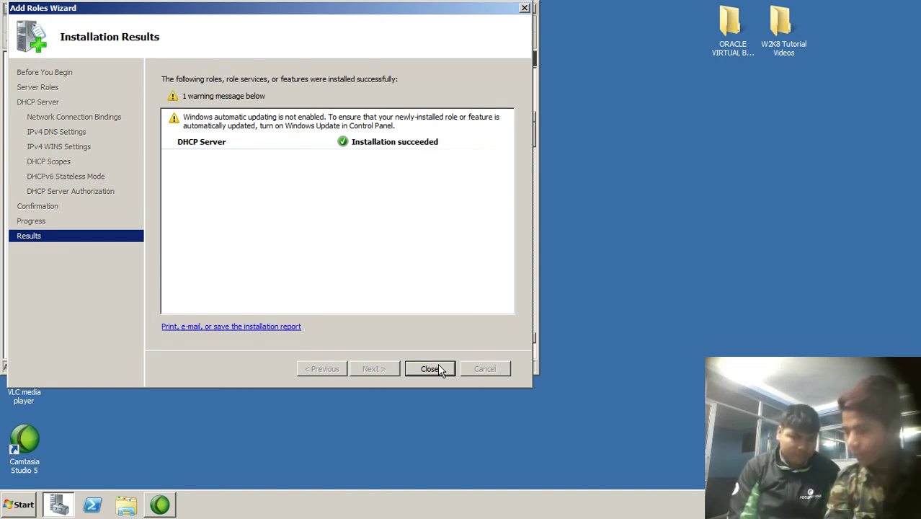
click(430, 369)
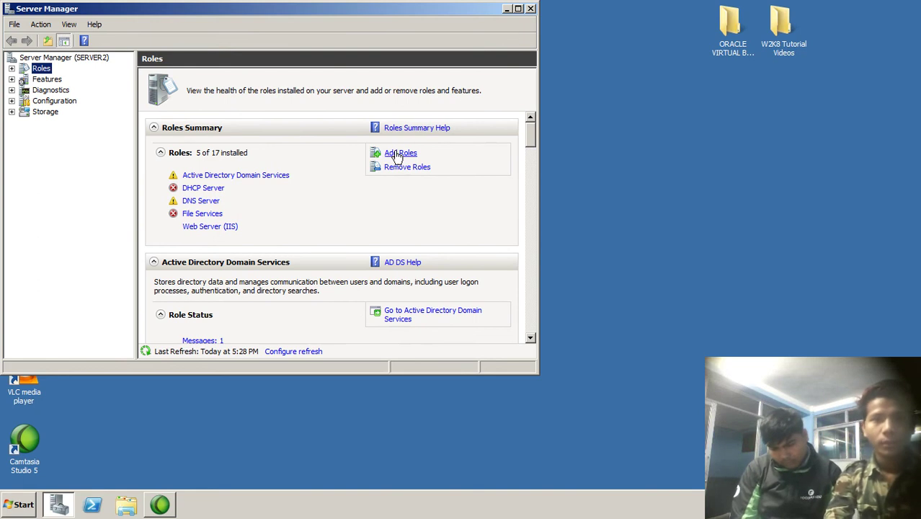
click(530, 10)
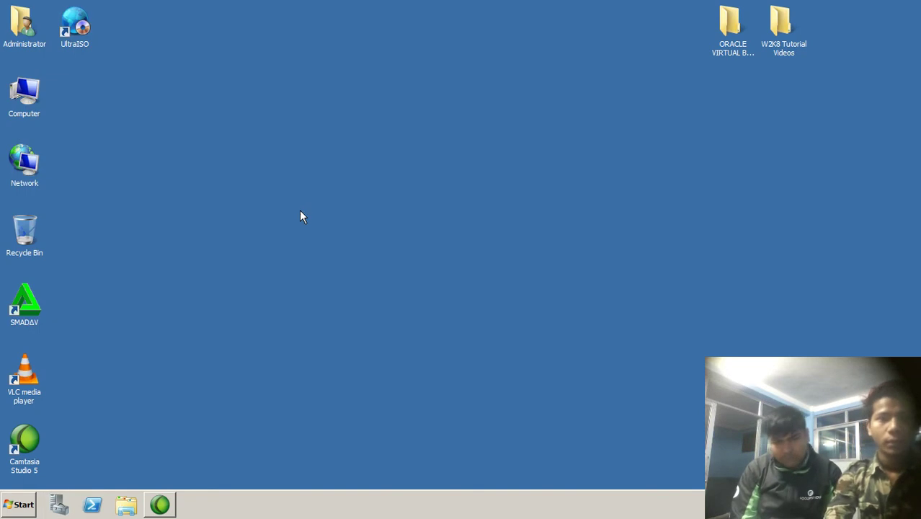
Step: Open a command prompt, run ipconfig to check the server's IP configuration, and close the prompt
key(super+r)
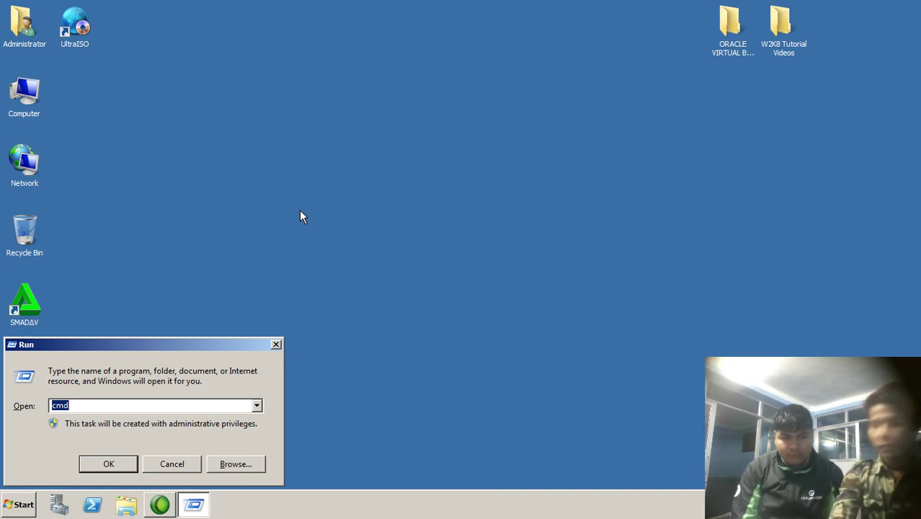
key(Return)
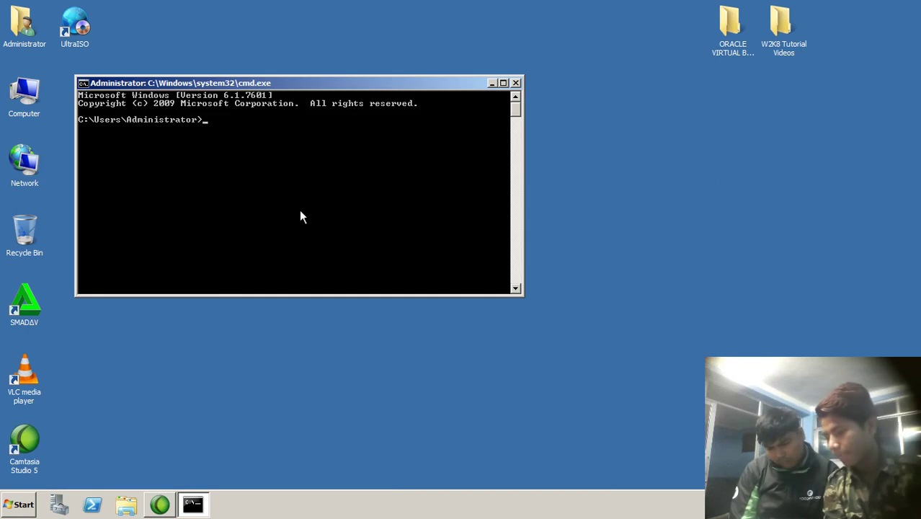
text(i)
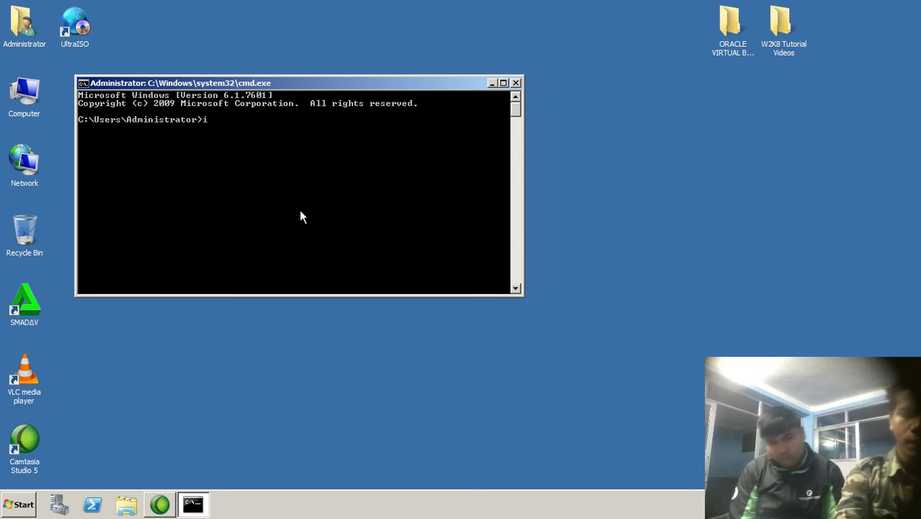
text(pco)
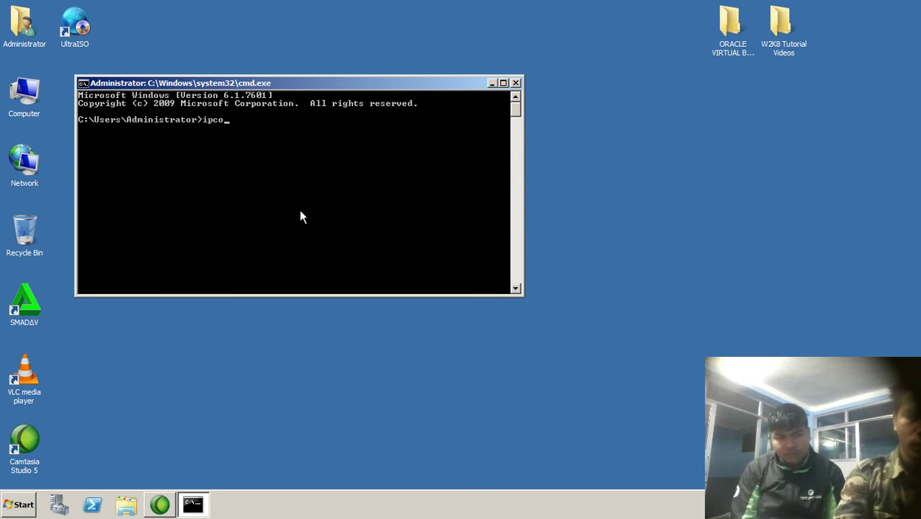
text(nfig)
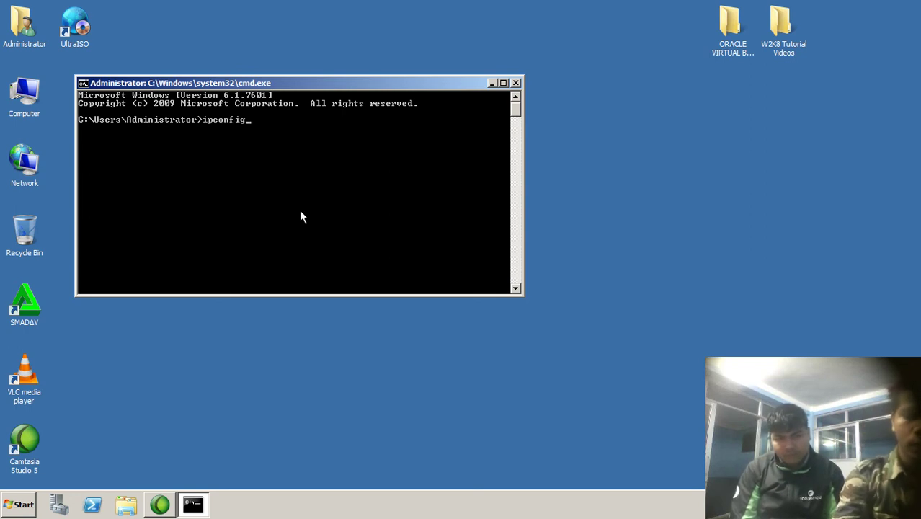
key(Return)
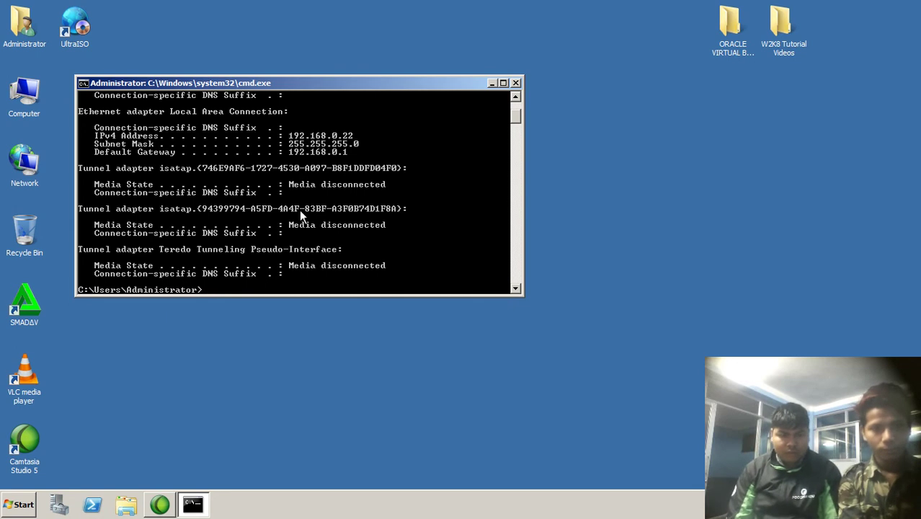
click(517, 83)
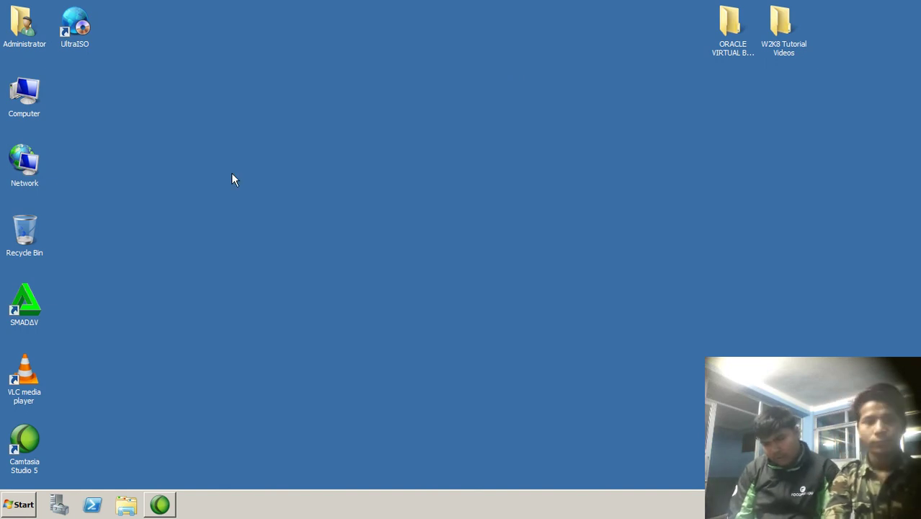
right_click(320, 186)
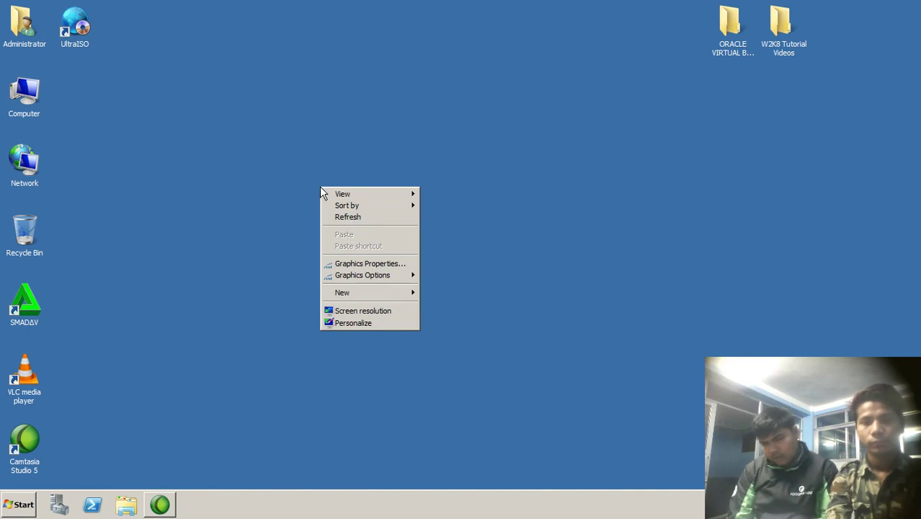
click(346, 214)
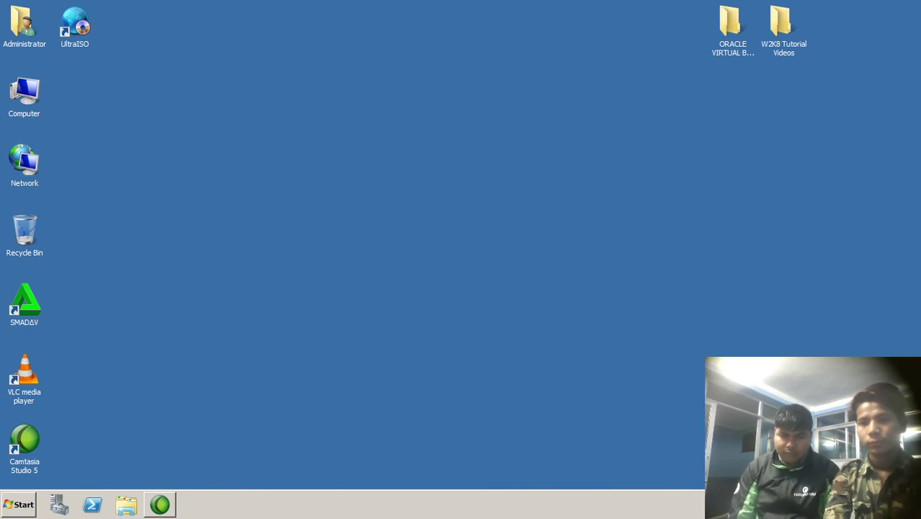
click(120, 255)
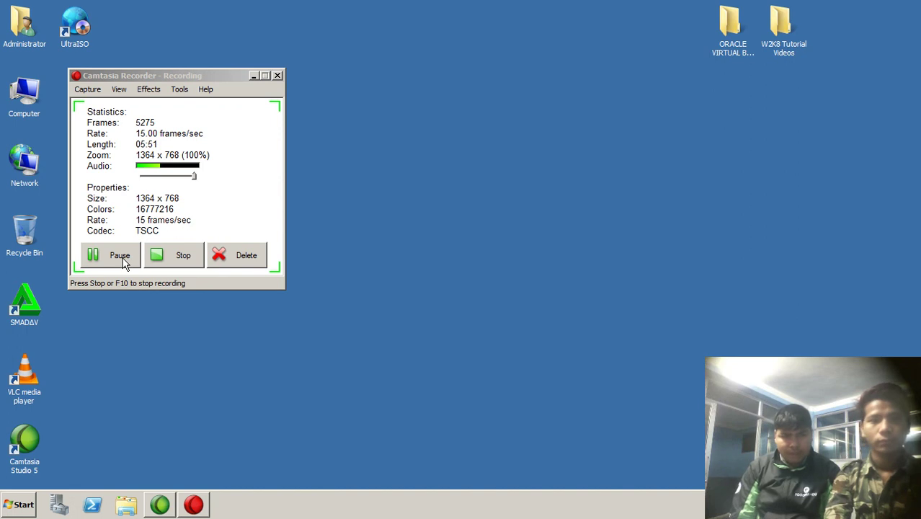
click(179, 261)
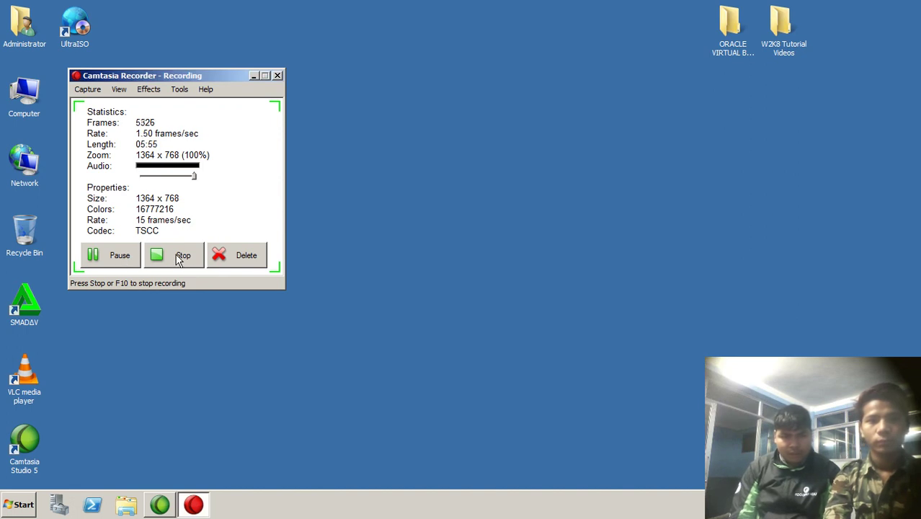